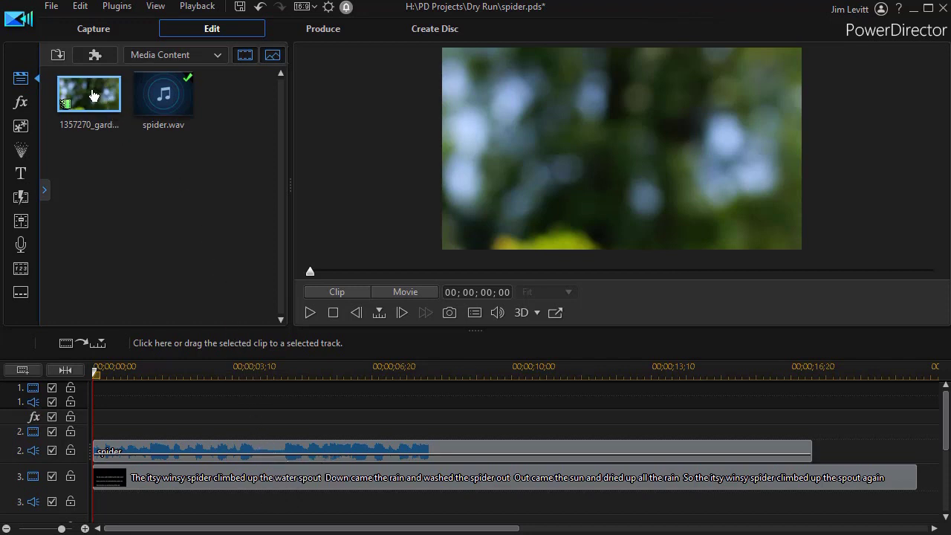
Place the garden video on video track 1 from 00;00;00;00, beneath the lyric title clip
drag(92, 95, 88, 401)
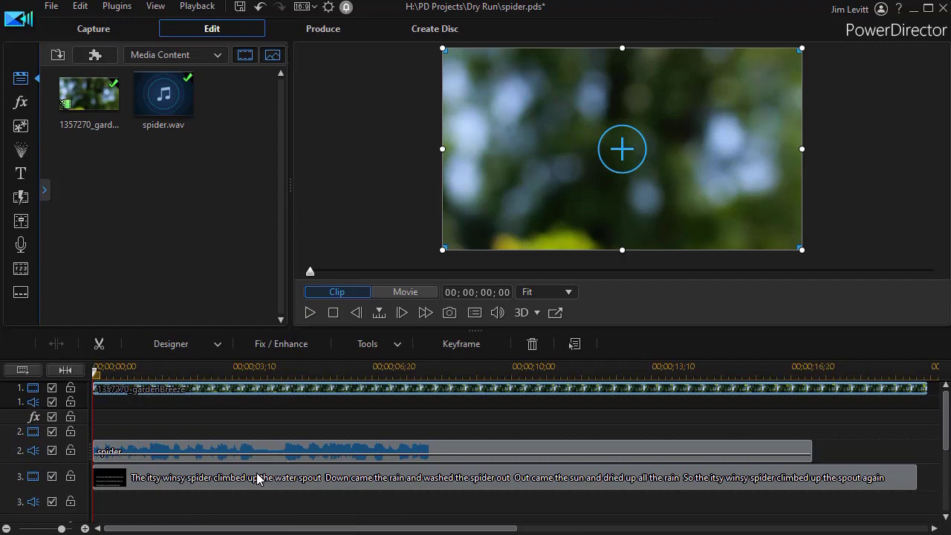
click(257, 478)
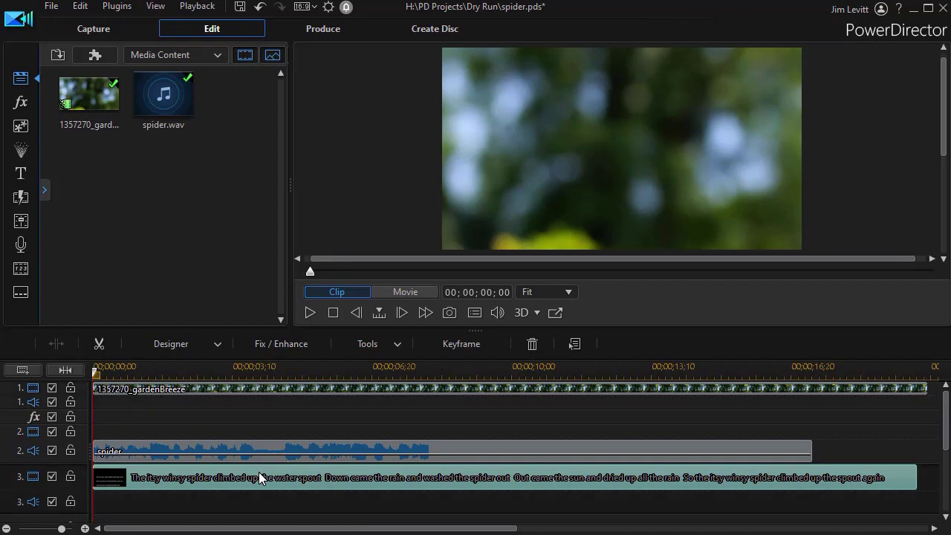
Open the track 3 lyric title in Title Designer with its four song lines in view
double_click(258, 475)
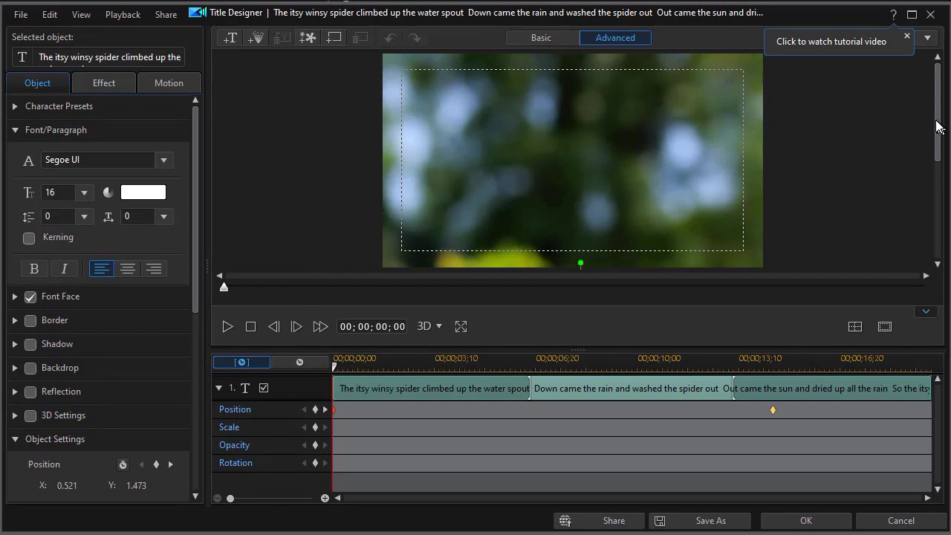
drag(936, 125, 935, 224)
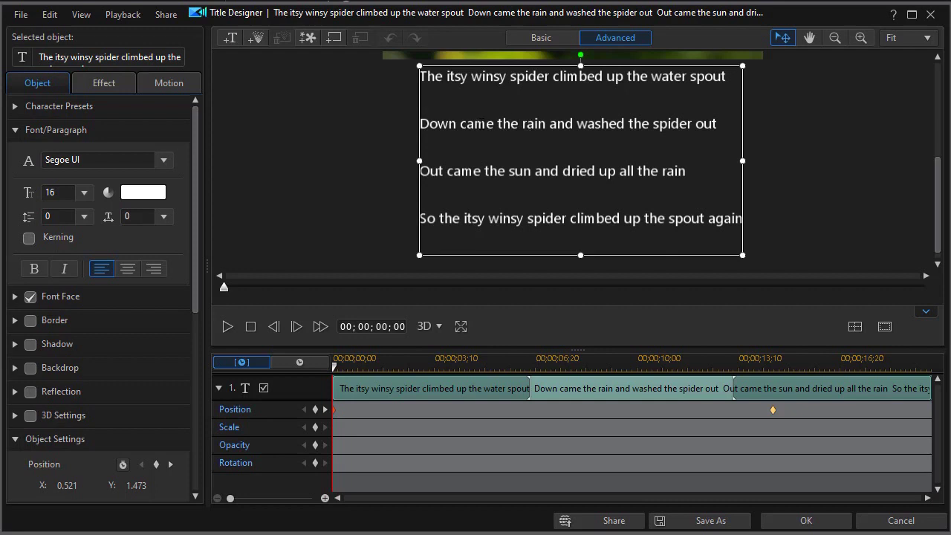
click(486, 123)
key(ctrl+a)
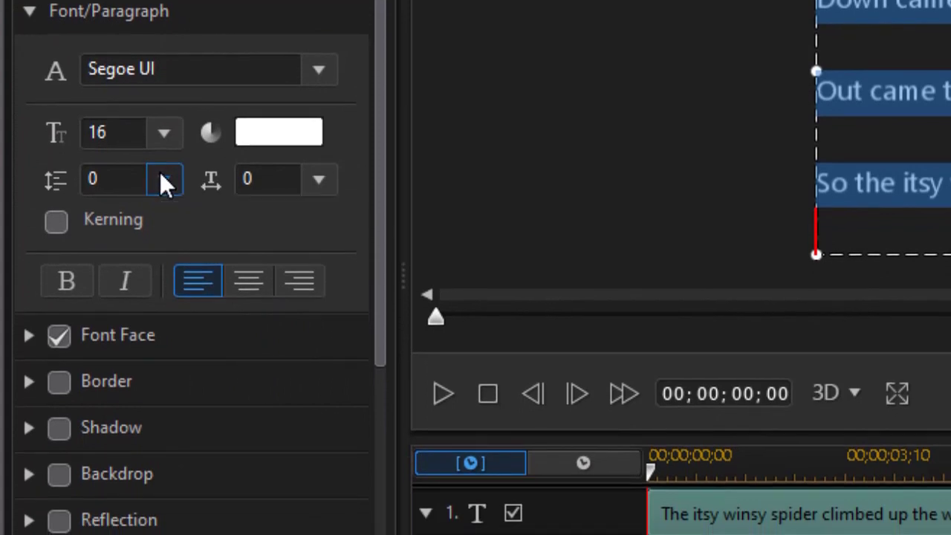
click(160, 176)
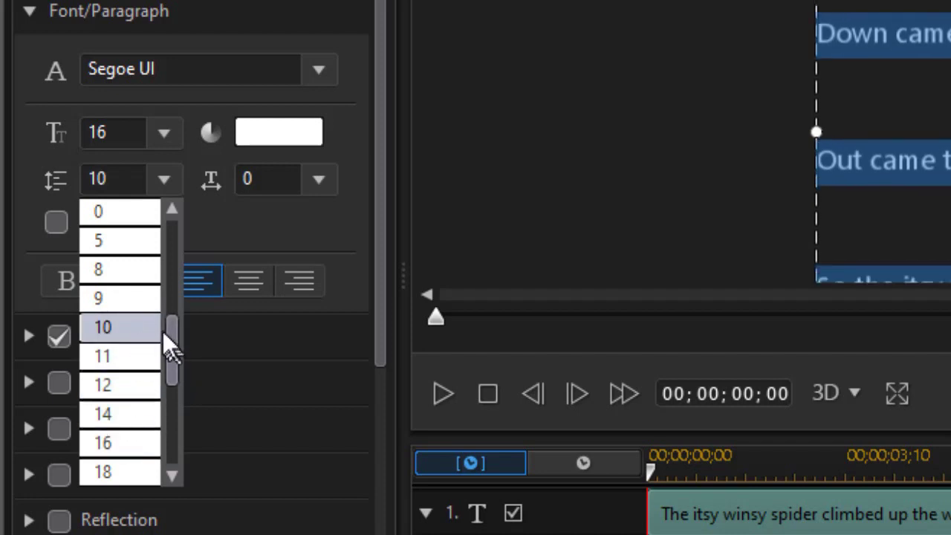
drag(168, 339, 169, 282)
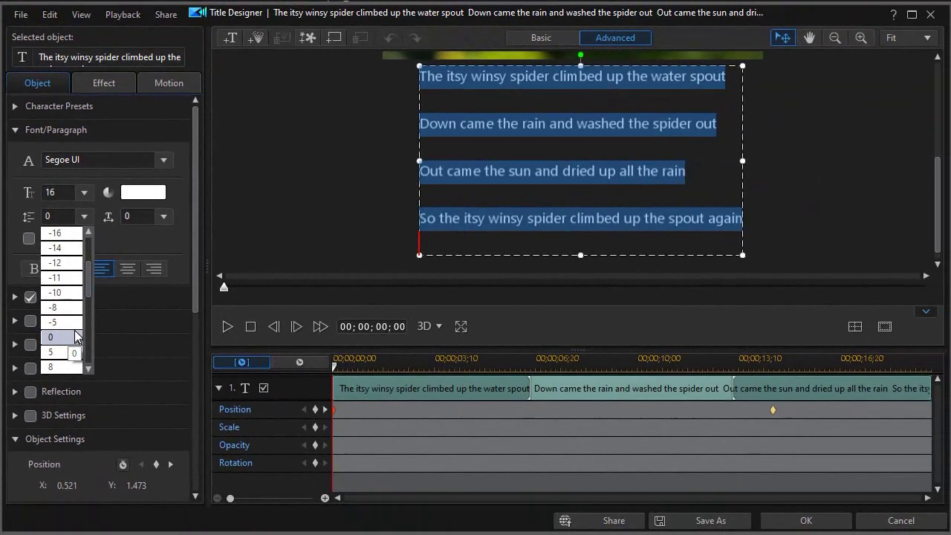
click(104, 371)
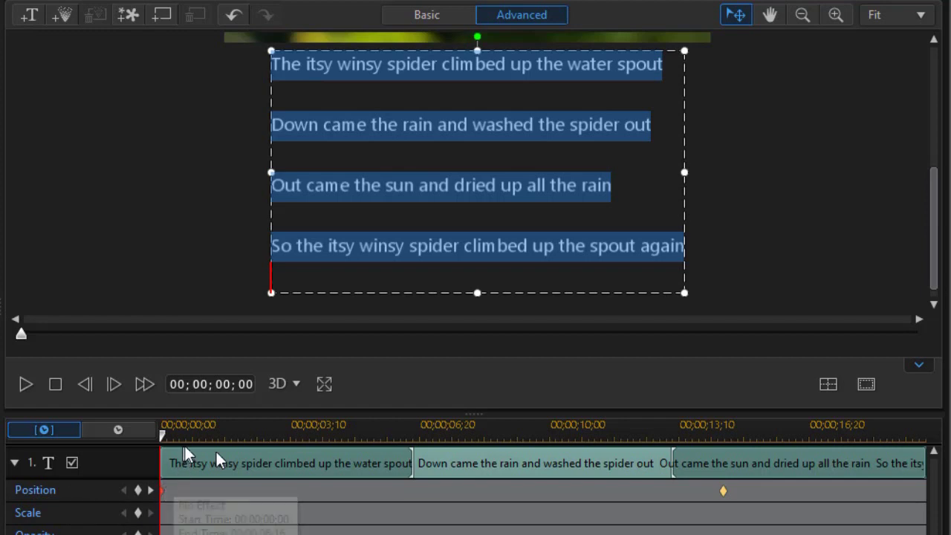
Move the title's end Position keyframe from 14;14 to 14;11, with the lyrics at Y 0.567
click(151, 490)
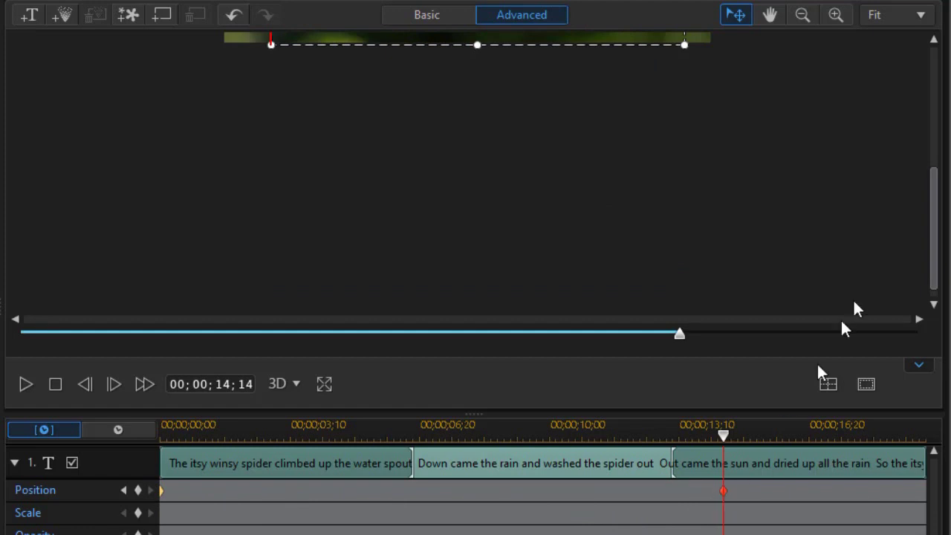
drag(930, 219, 933, 105)
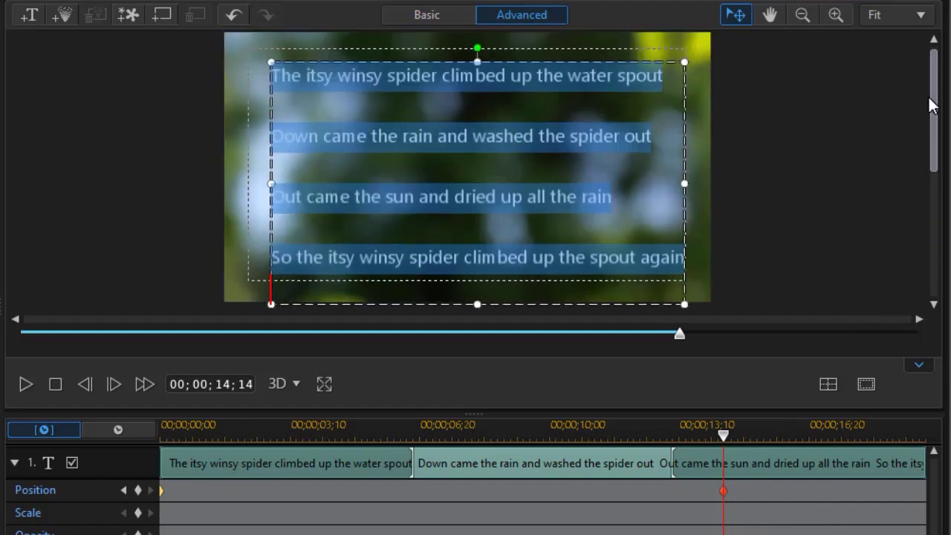
drag(932, 106, 925, 149)
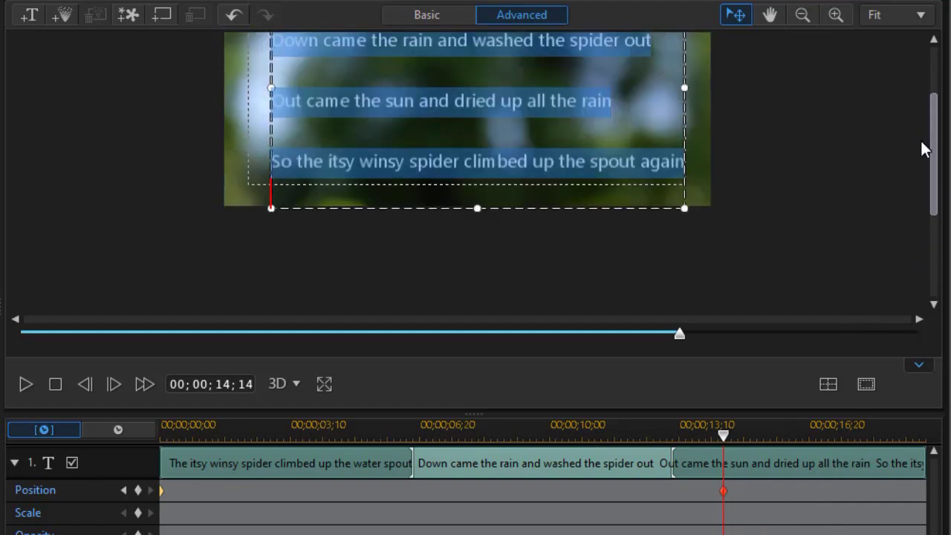
click(724, 491)
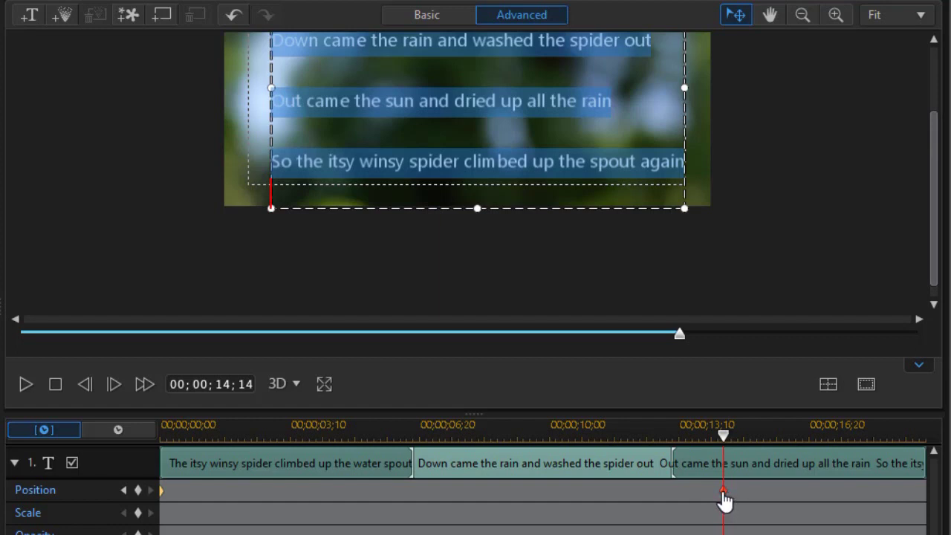
mouse_move(725, 497)
mouse_down()
mouse_move(740, 500)
mouse_move(728, 500)
mouse_move(736, 493)
mouse_up()
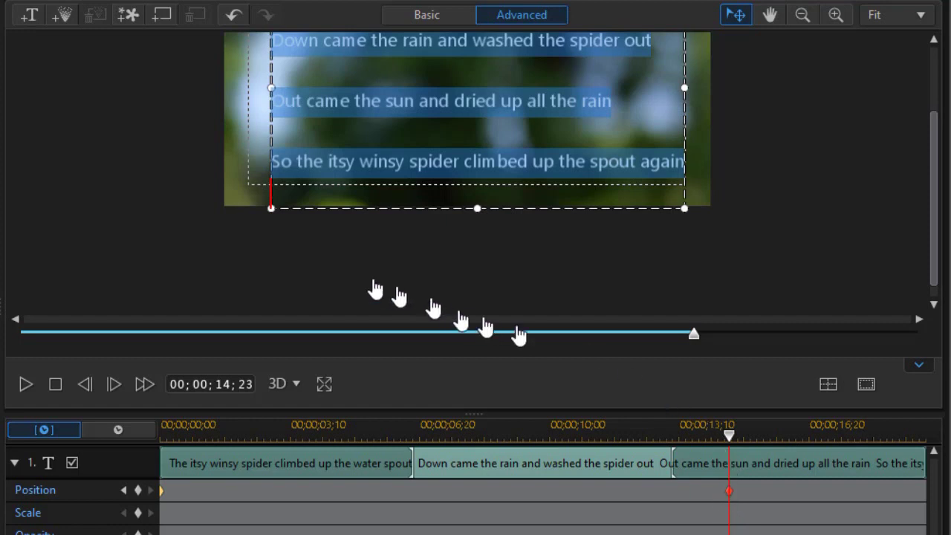
key(Left)
key(Left)
key(Left)
key(Left)
key(Left)
key(Left)
key(Left)
key(Left)
key(Left)
key(Left)
key(Left)
key(Left)
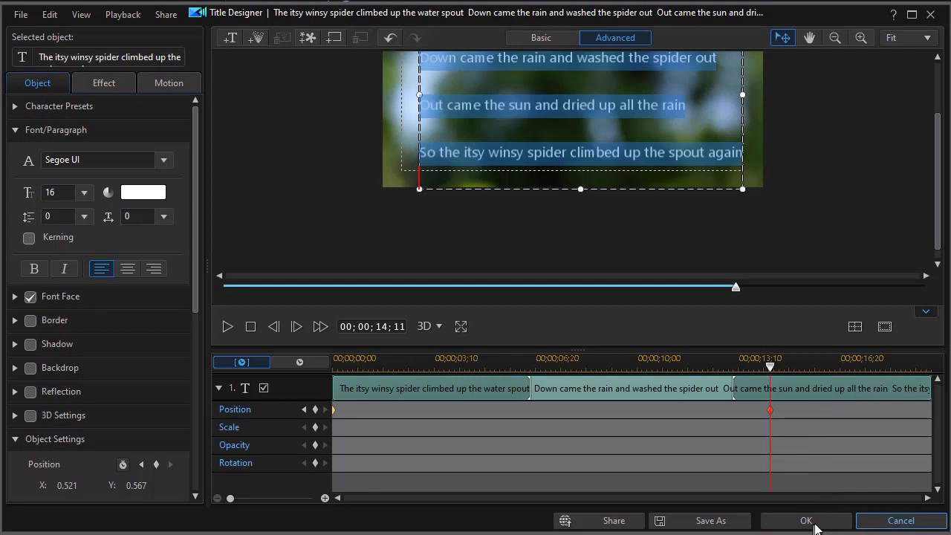
click(875, 525)
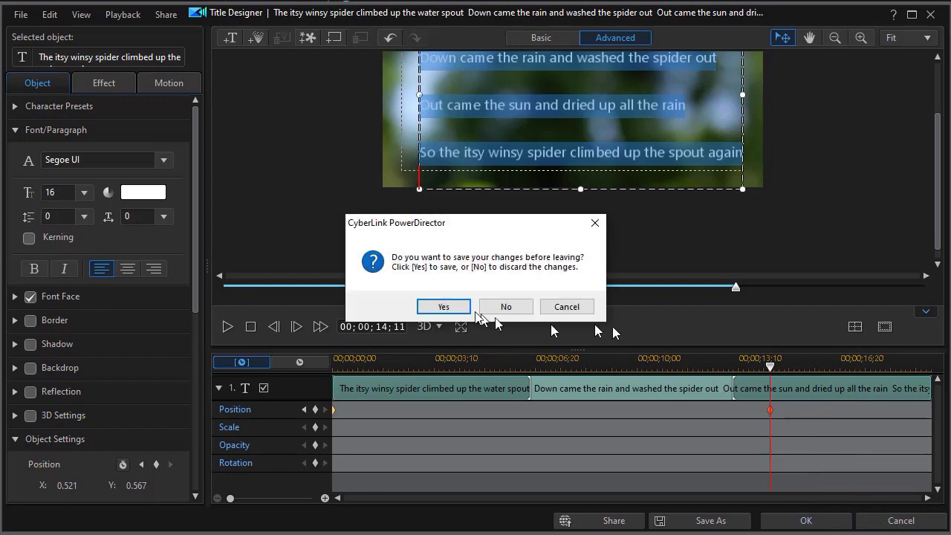
Discard the title changes, preview the scrolling lyrics, and set the playhead to 00;00;03;16
click(506, 306)
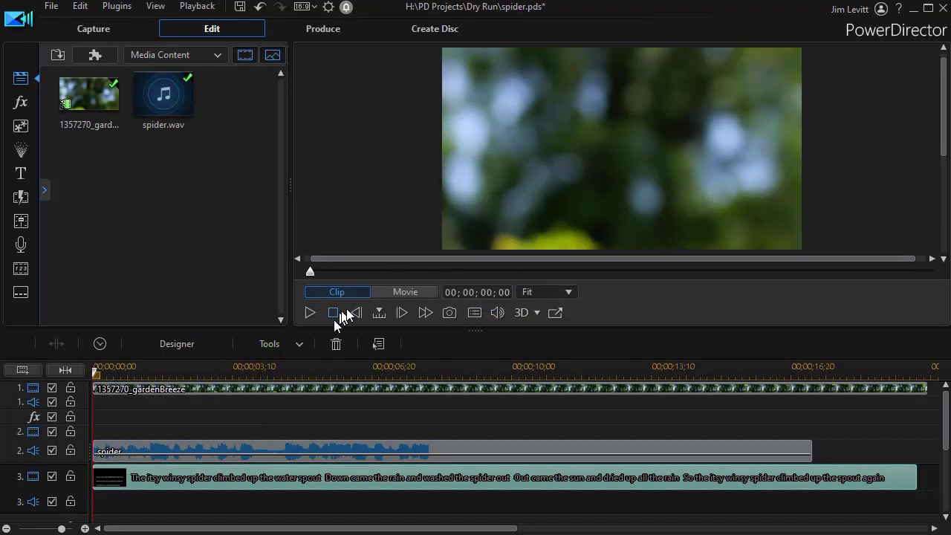
click(312, 312)
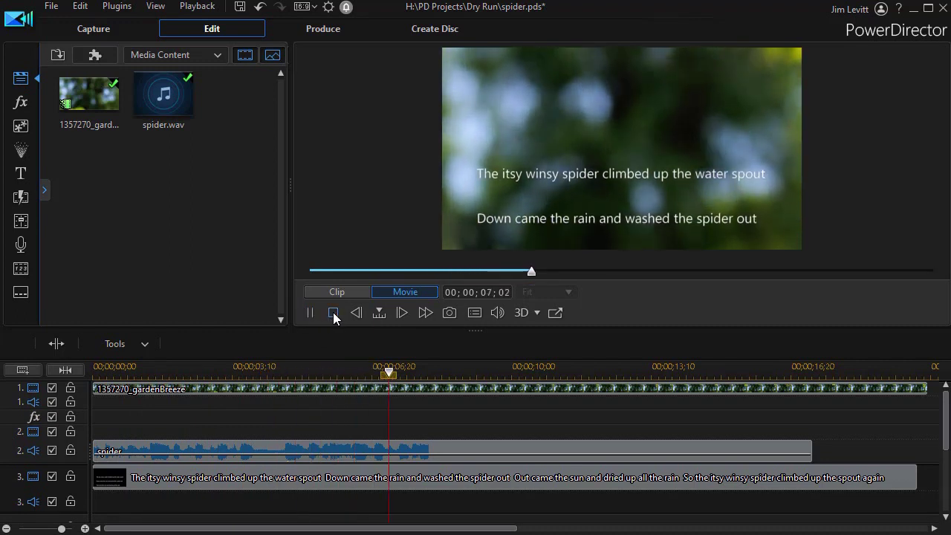
click(333, 318)
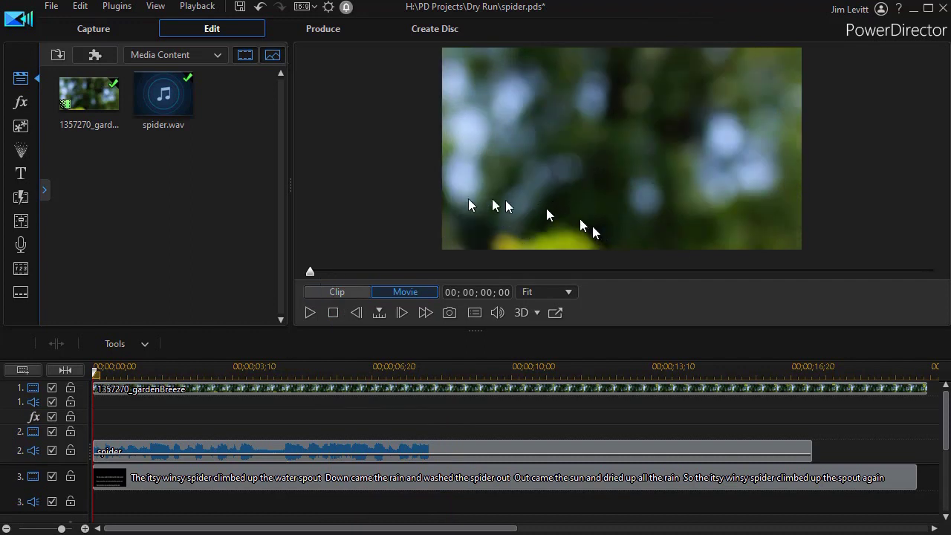
click(239, 373)
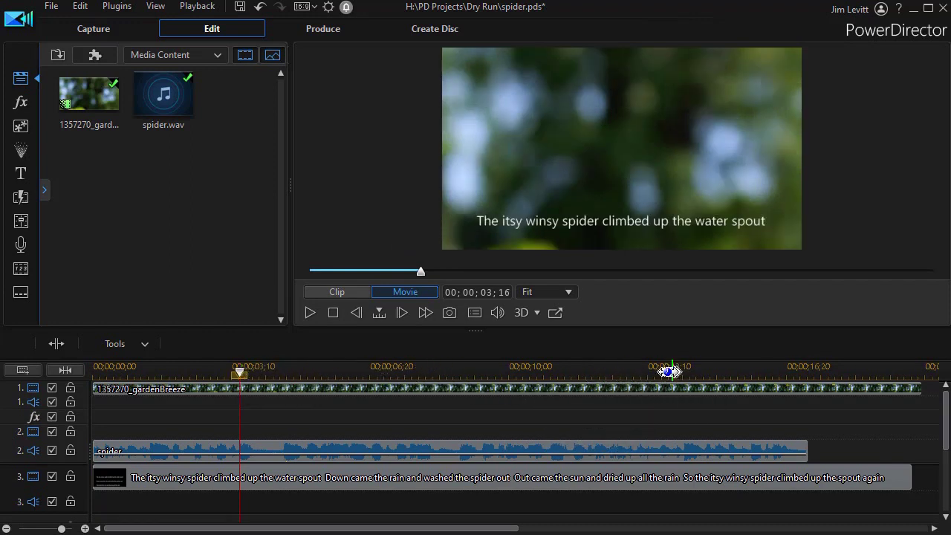
drag(671, 371, 663, 369)
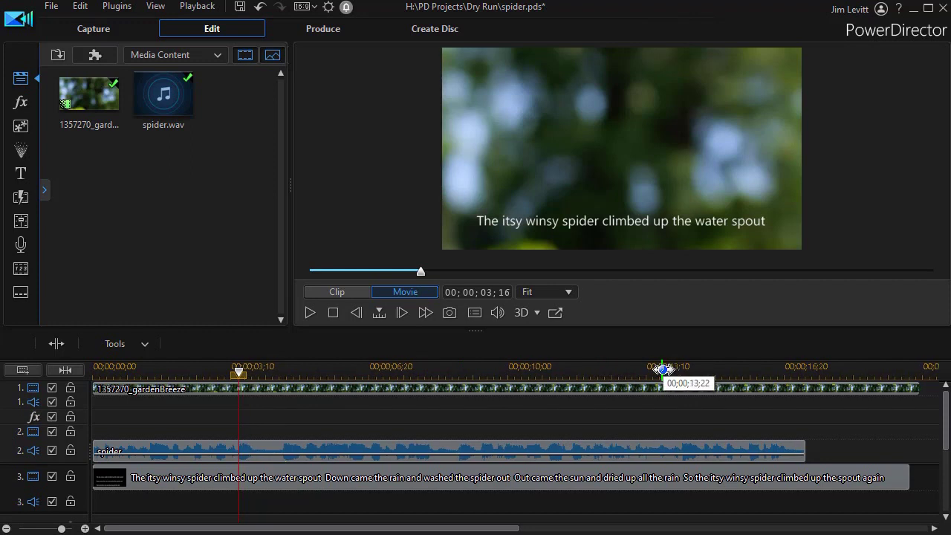
click(660, 409)
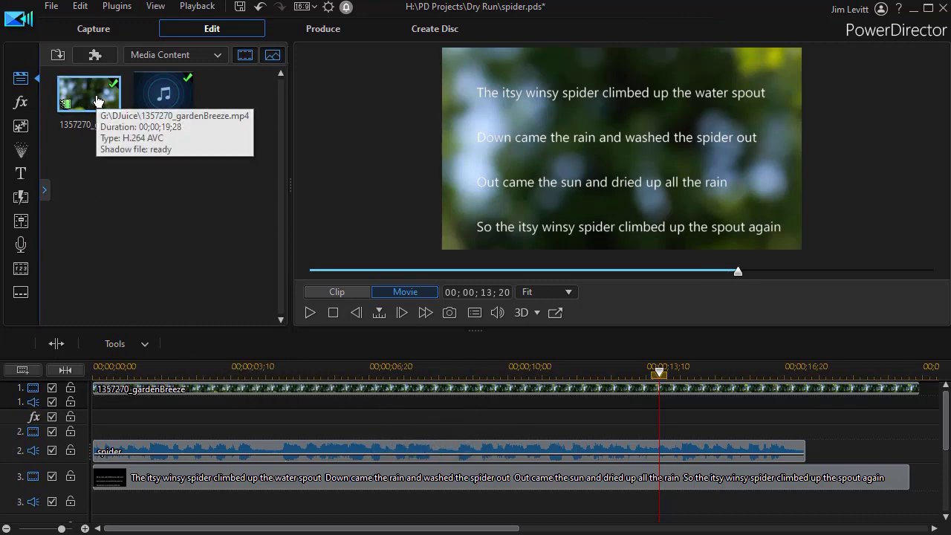
Drop a copy of 1357270_gardenBreeze onto video track 4 above the lyric title
drag(97, 103, 86, 494)
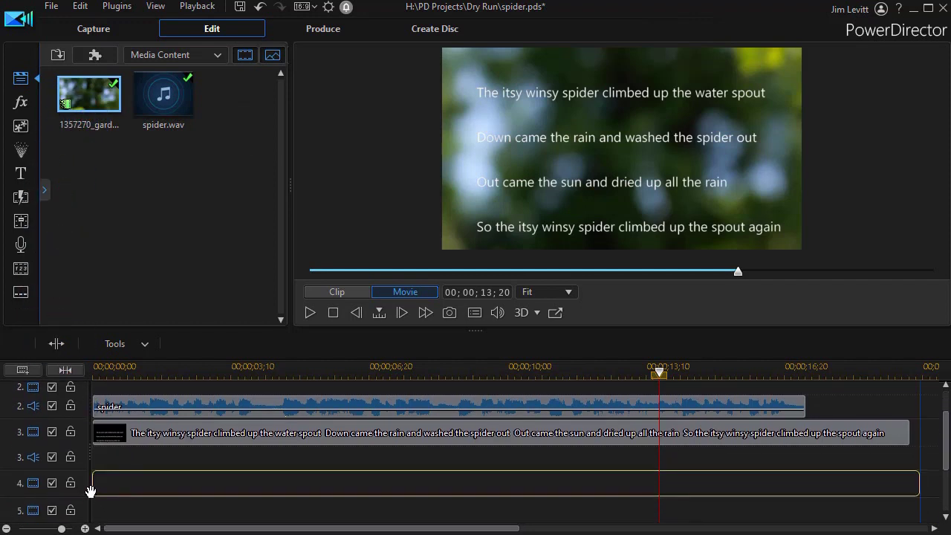
drag(86, 493, 92, 492)
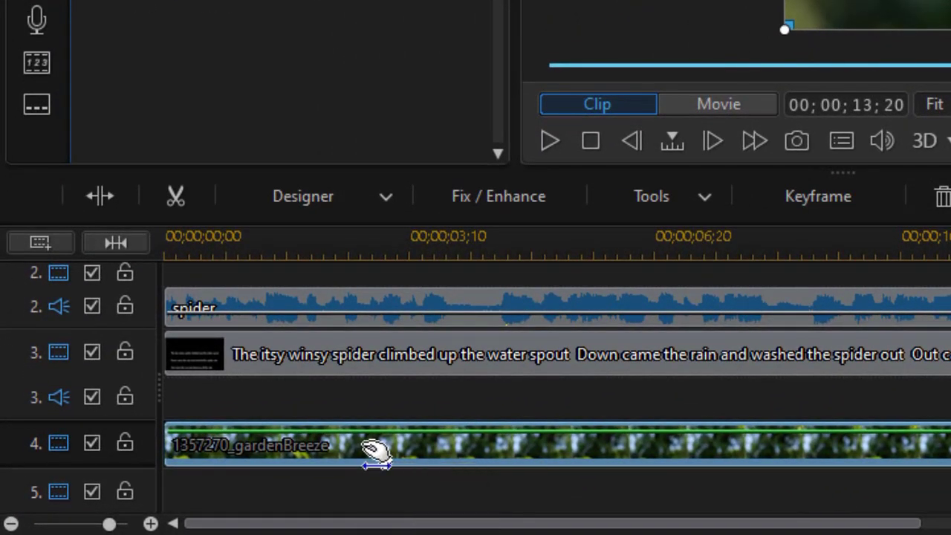
Apply a rectangle mask to the track 4 garden clip in Mask Designer
click(386, 198)
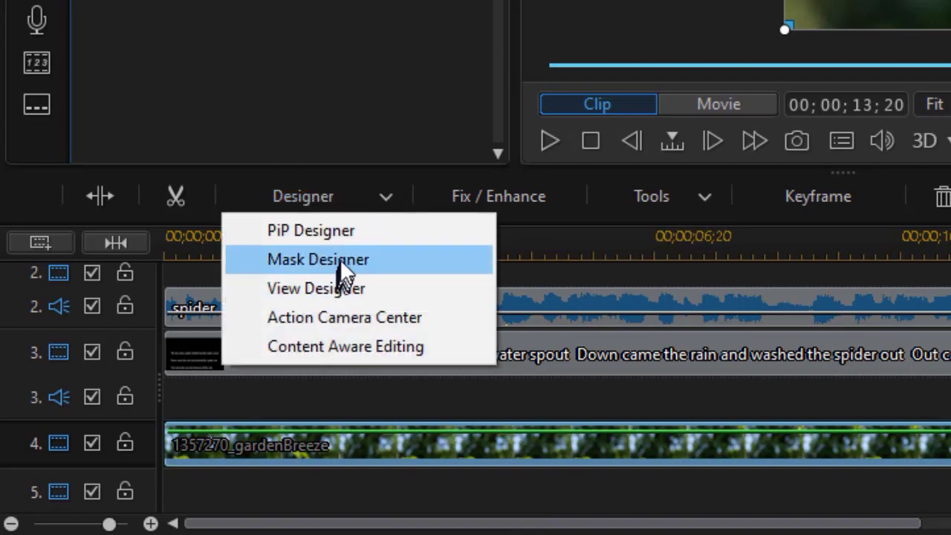
click(392, 262)
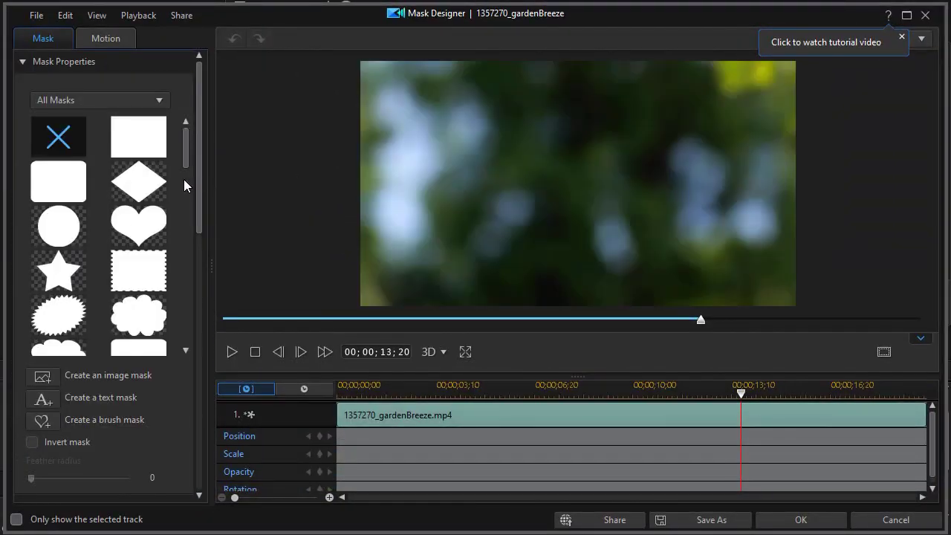
click(131, 142)
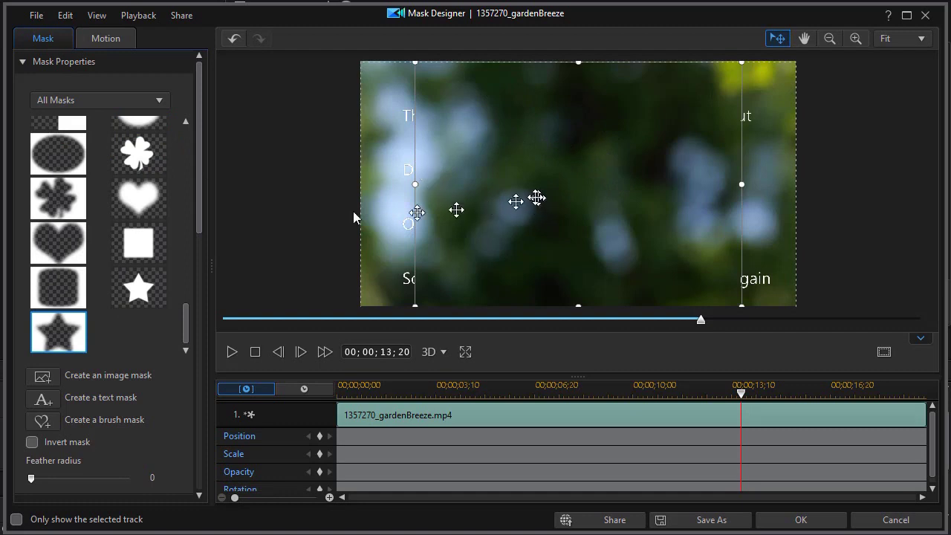
drag(199, 189, 189, 378)
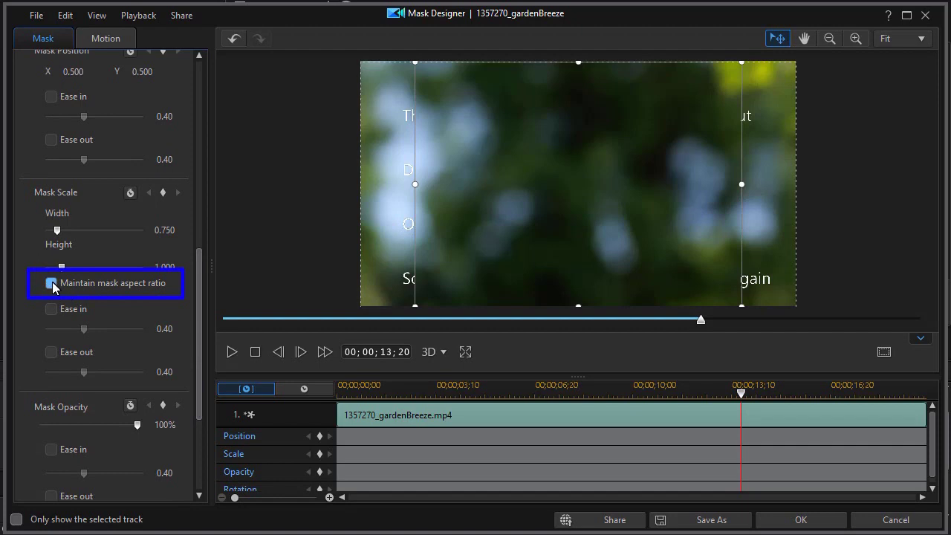
Unlock mask aspect ratio and size the mask to width 1.000, height 0.745 across the upper frame
click(51, 286)
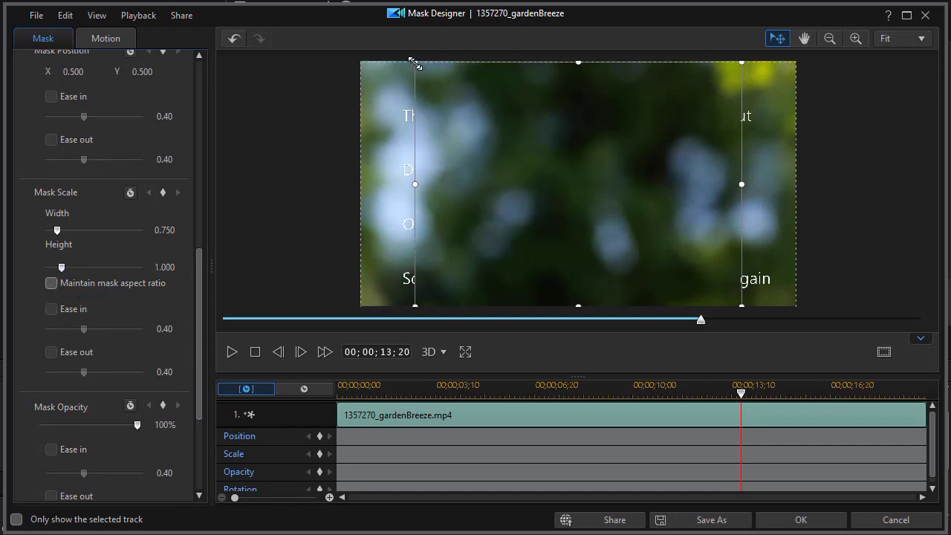
drag(416, 69, 378, 80)
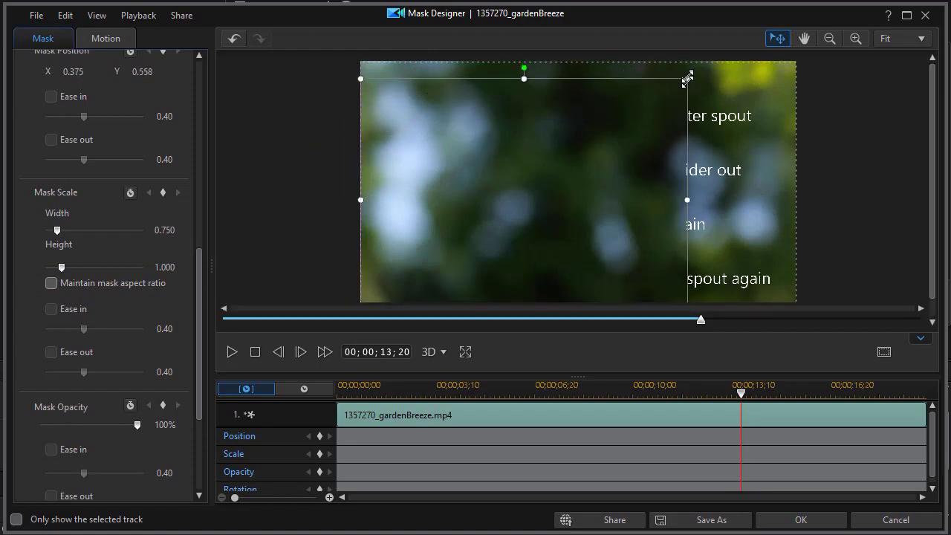
drag(687, 76, 796, 193)
drag(594, 200, 595, 60)
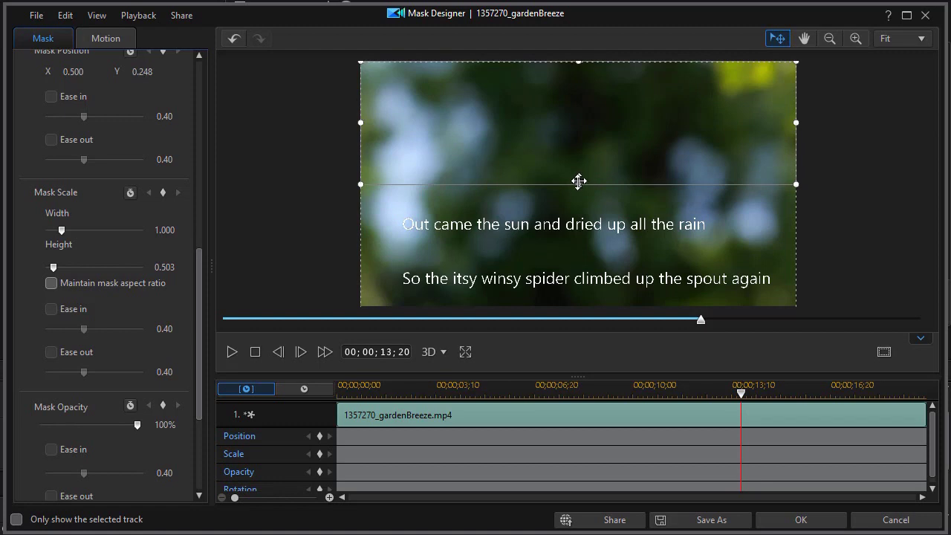
drag(578, 184, 575, 246)
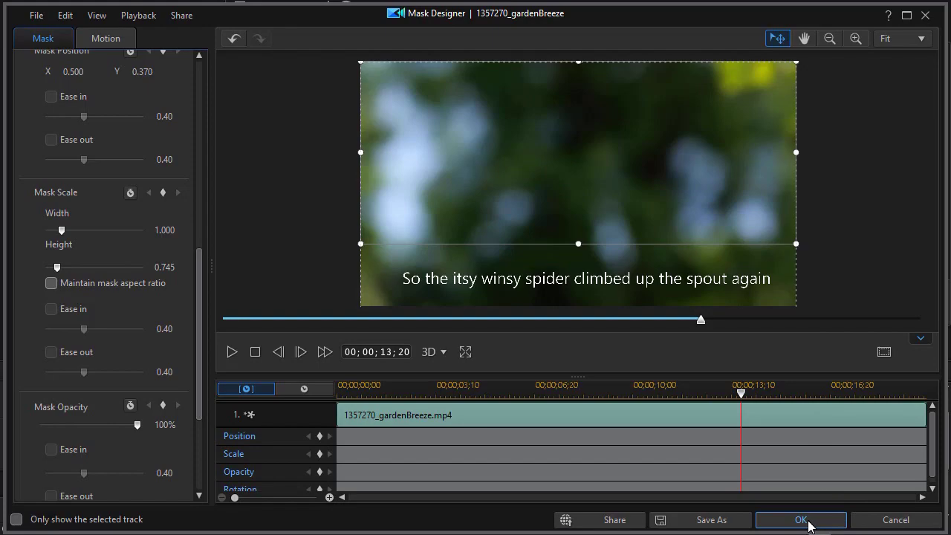
click(810, 522)
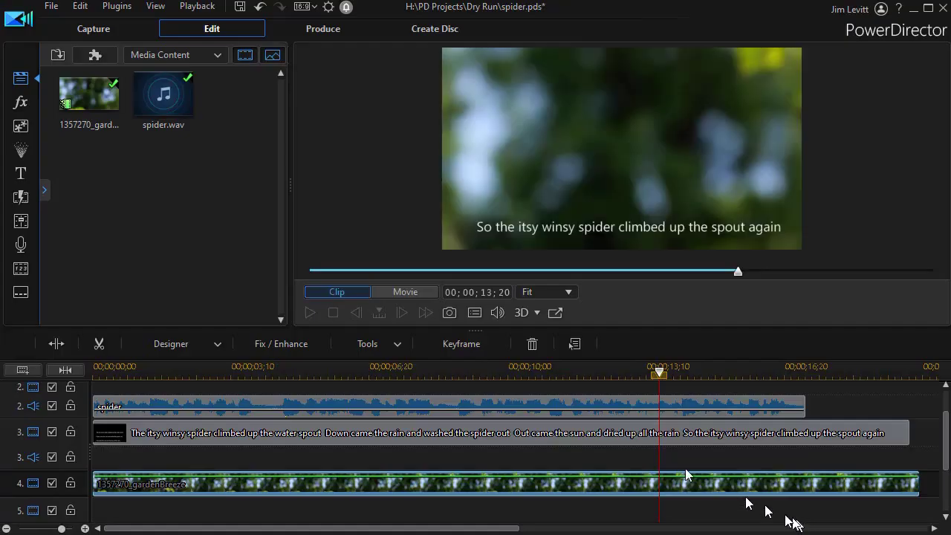
Play the masked project from the start, pause at 00;00;10;15, and select the track 4 clip
click(333, 314)
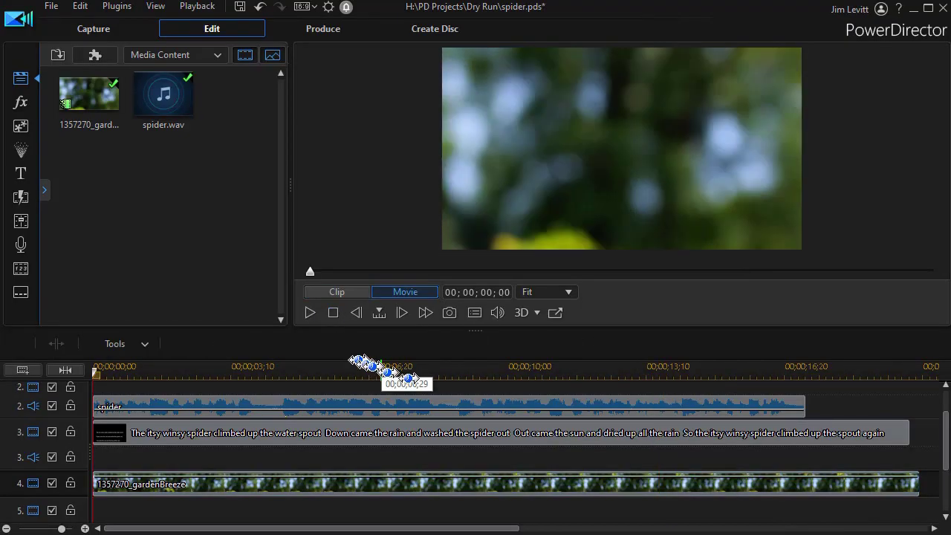
click(308, 312)
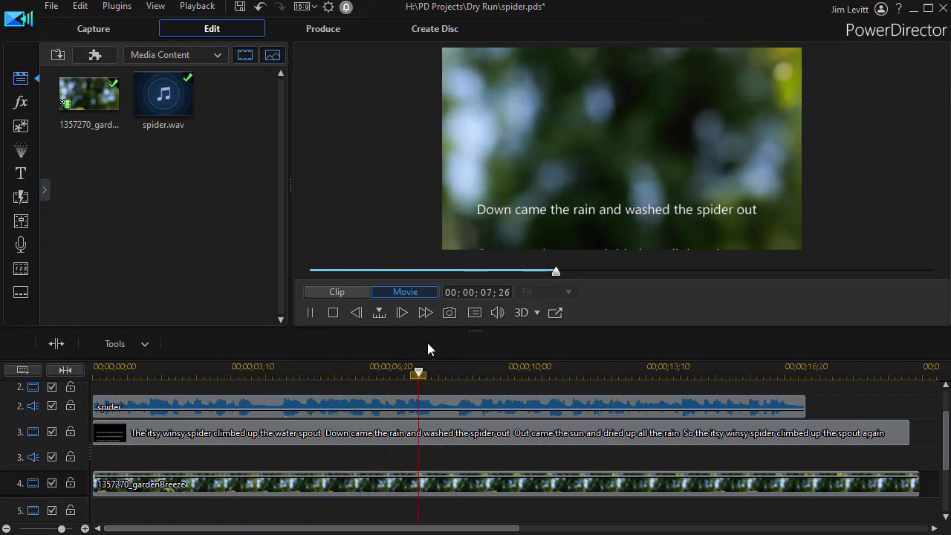
click(311, 313)
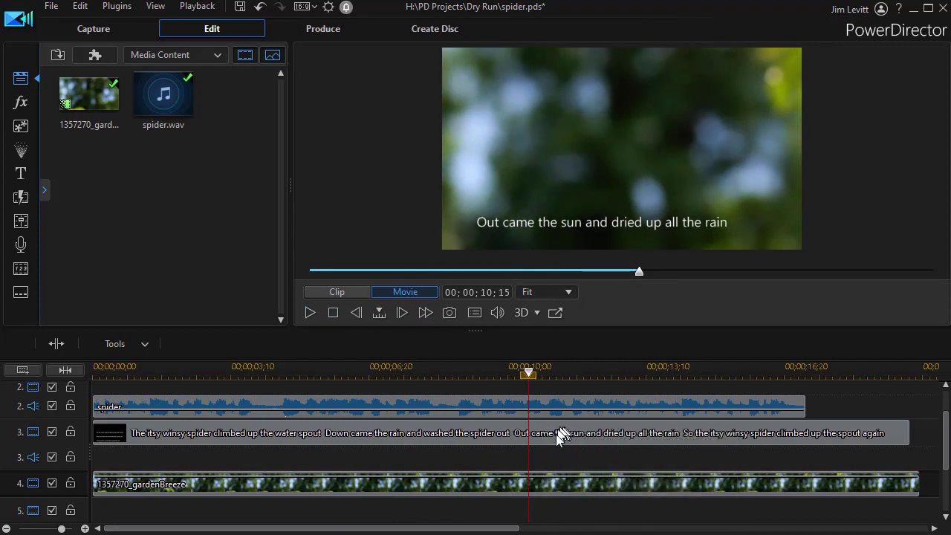
click(416, 484)
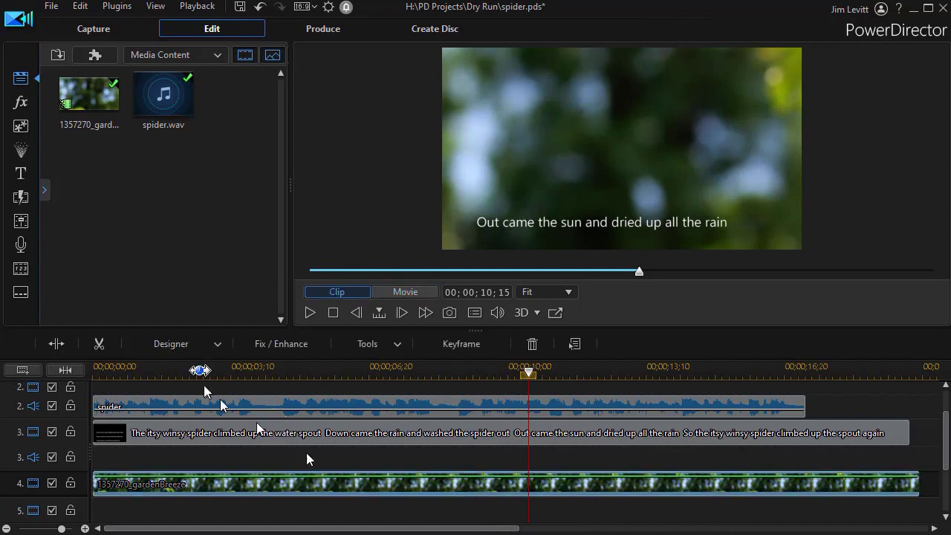
click(185, 343)
Pull the rectangle mask's bottom edge slightly lower, just above the visible lyric line, and apply it
click(208, 378)
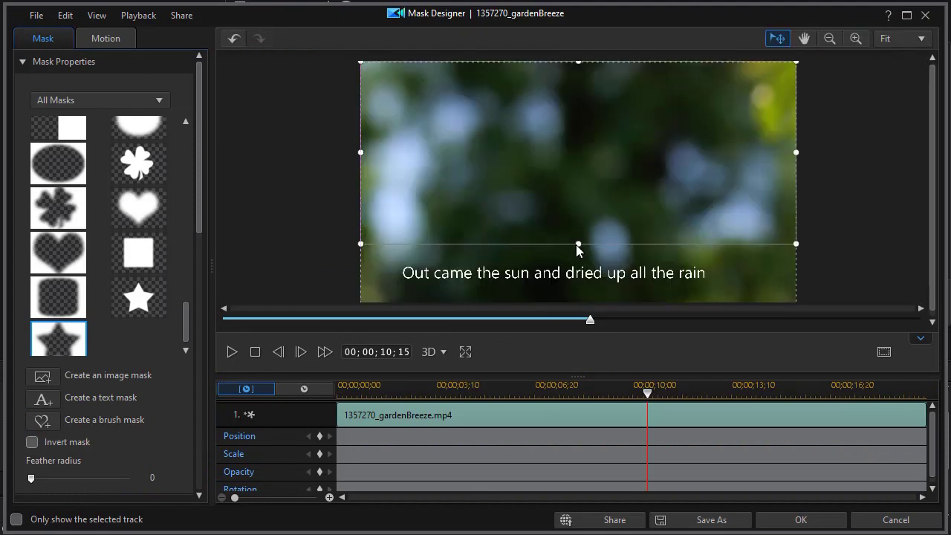
drag(575, 242, 568, 258)
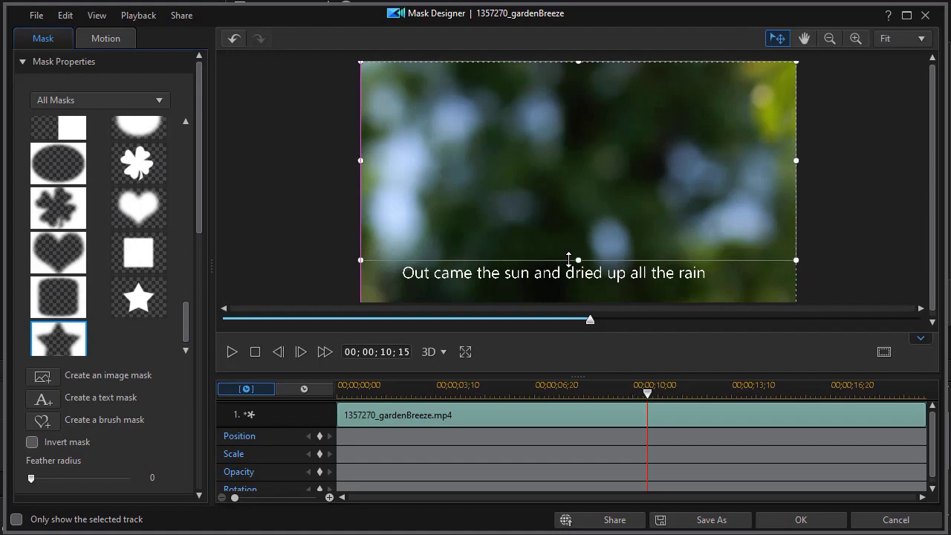
click(790, 523)
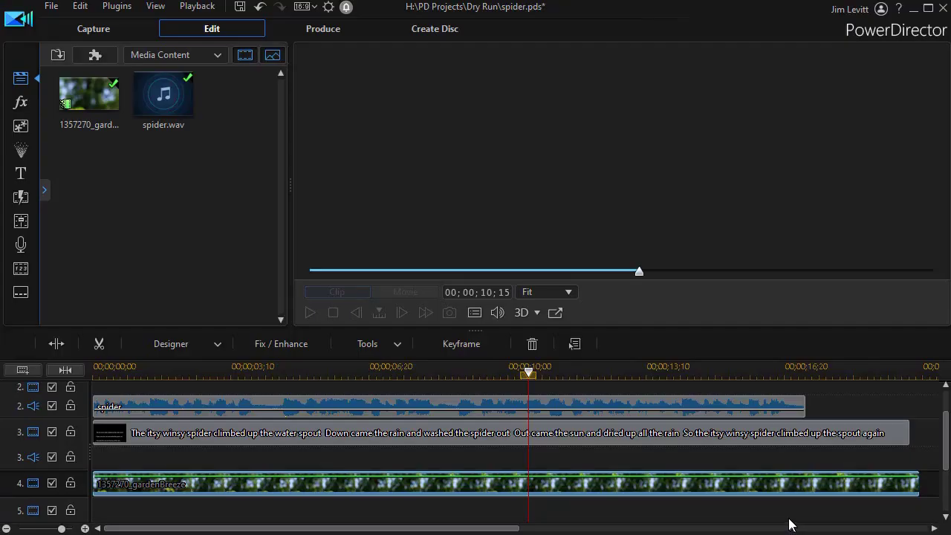